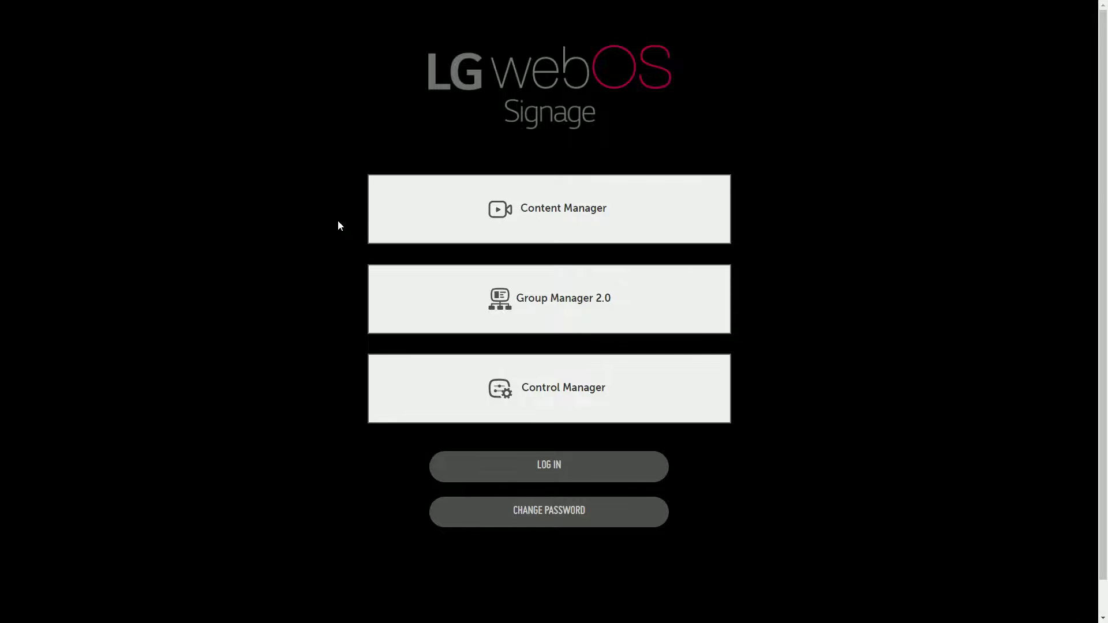
Log in with the display PIN, open the Control Manager Dashboard and expand Information
left_click(548, 465)
left_click(406, 149)
type("00000000")
left_click(589, 235)
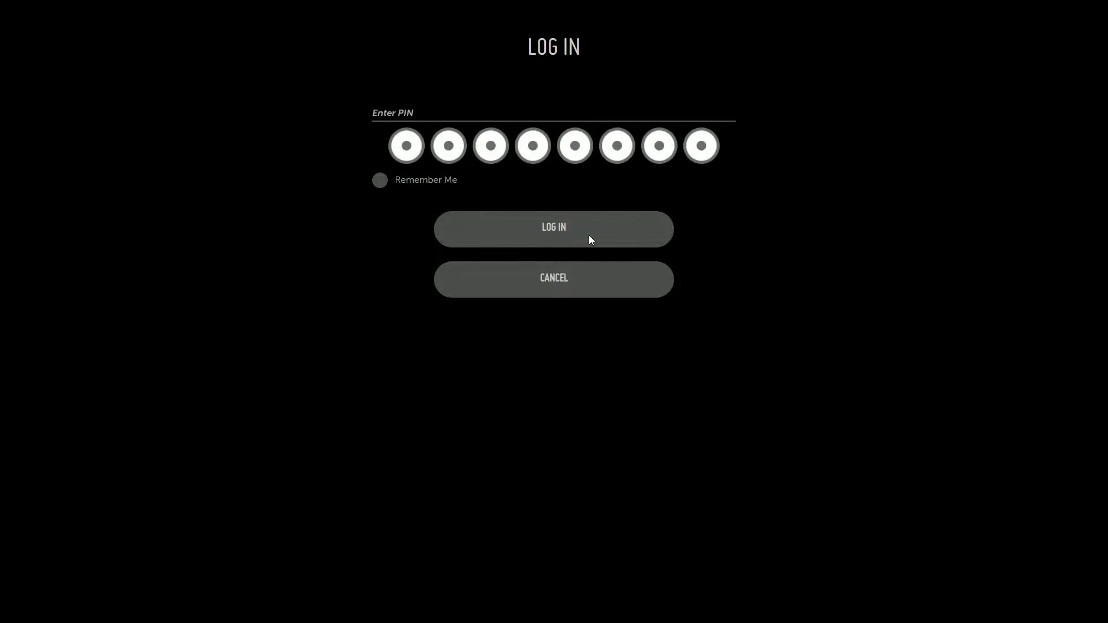
left_click(566, 386)
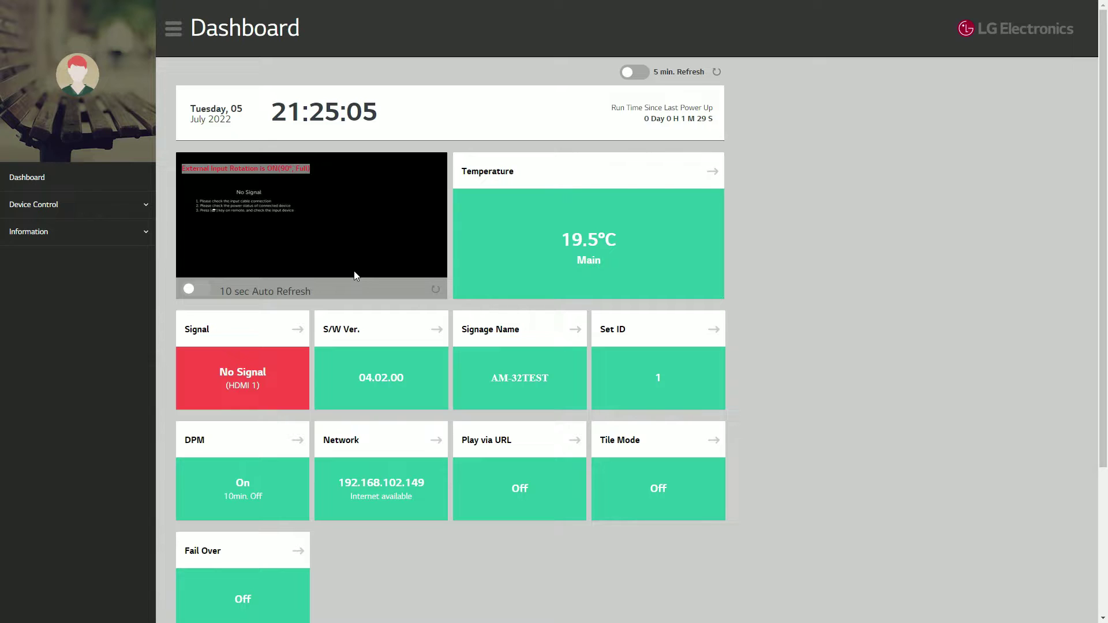
left_click(67, 234)
Open System Information, select 'SM5KE' in model 32SM5KE-BJ, and exit fullscreen
left_click(36, 308)
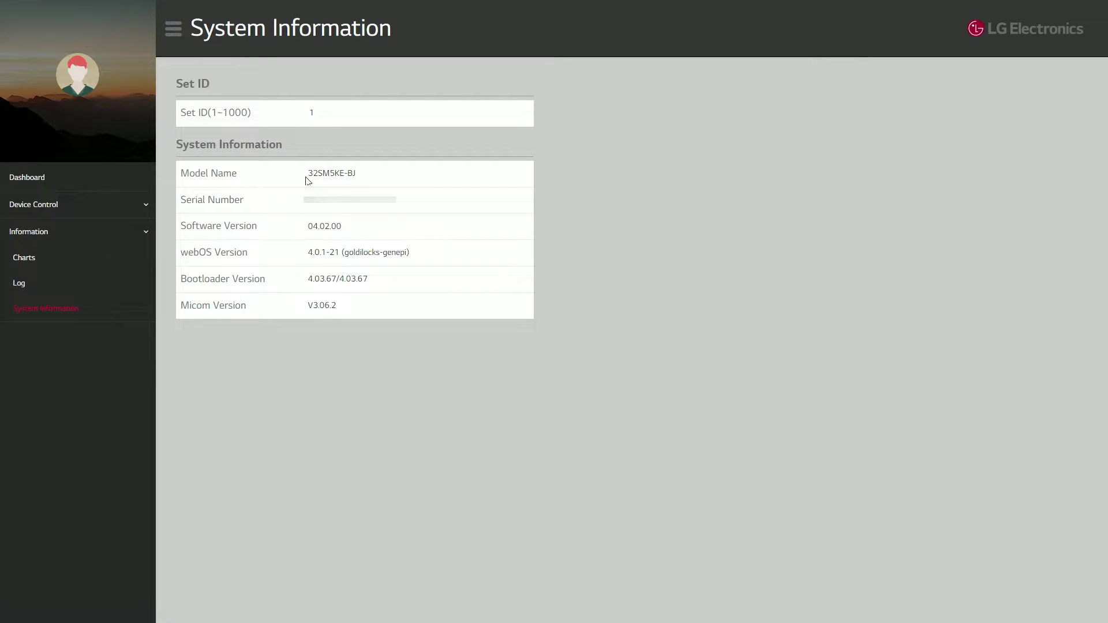
left_click_drag(307, 174, 376, 182)
left_click(342, 174)
left_click_drag(345, 174, 318, 175)
key("F11")
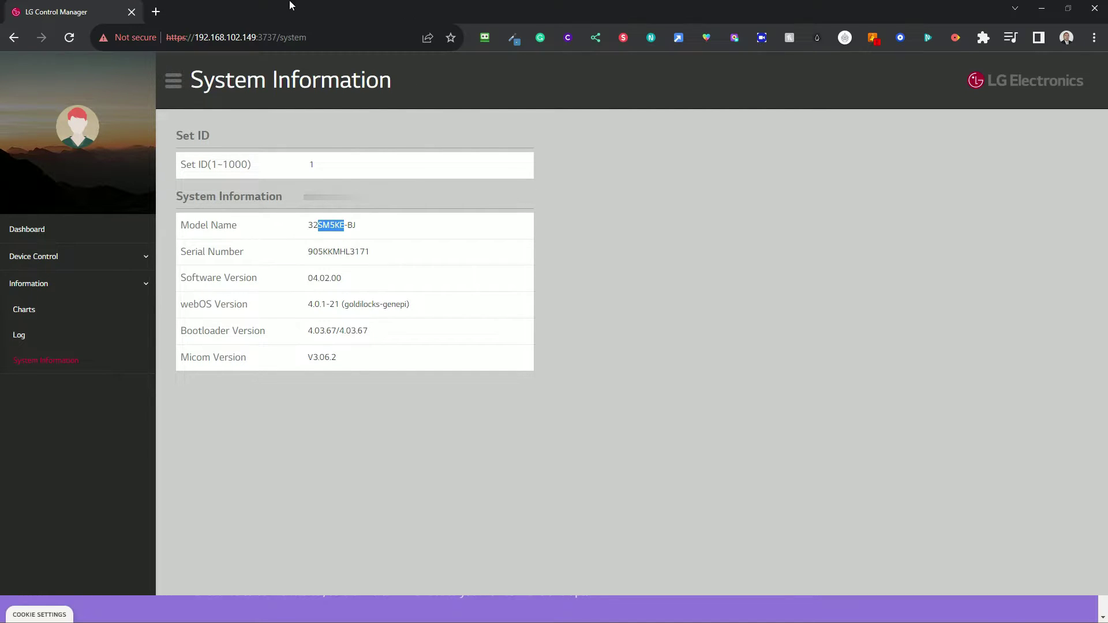
left_click(1039, 10)
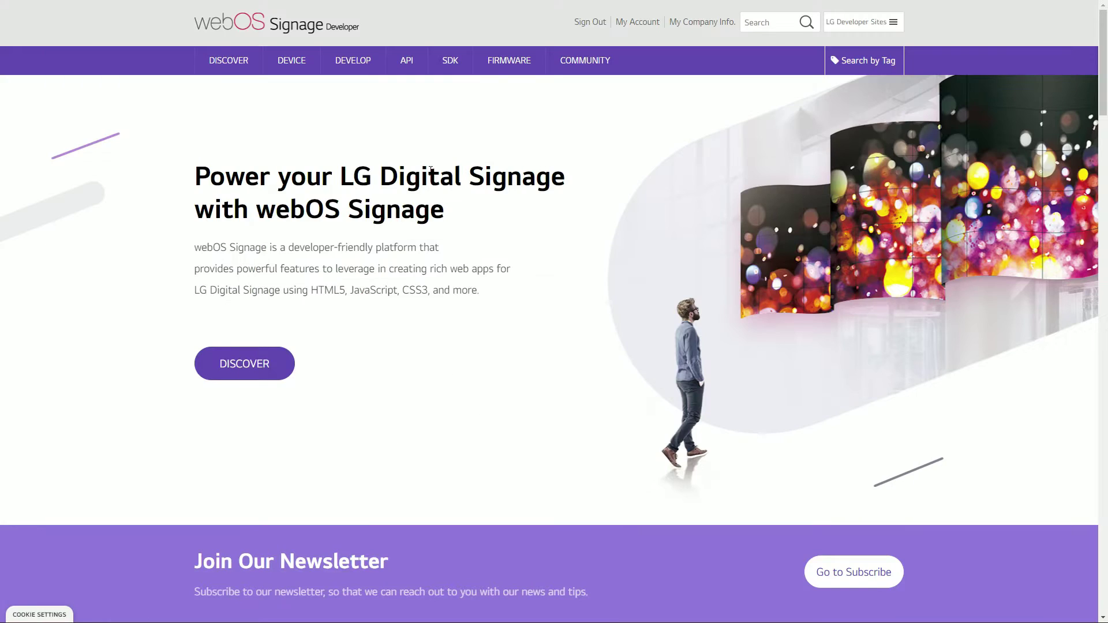
Search firmware for SM5KE and download 04.10.10, keeping the existing copy in Downloads
mouse_move(509, 60)
left_click(511, 127)
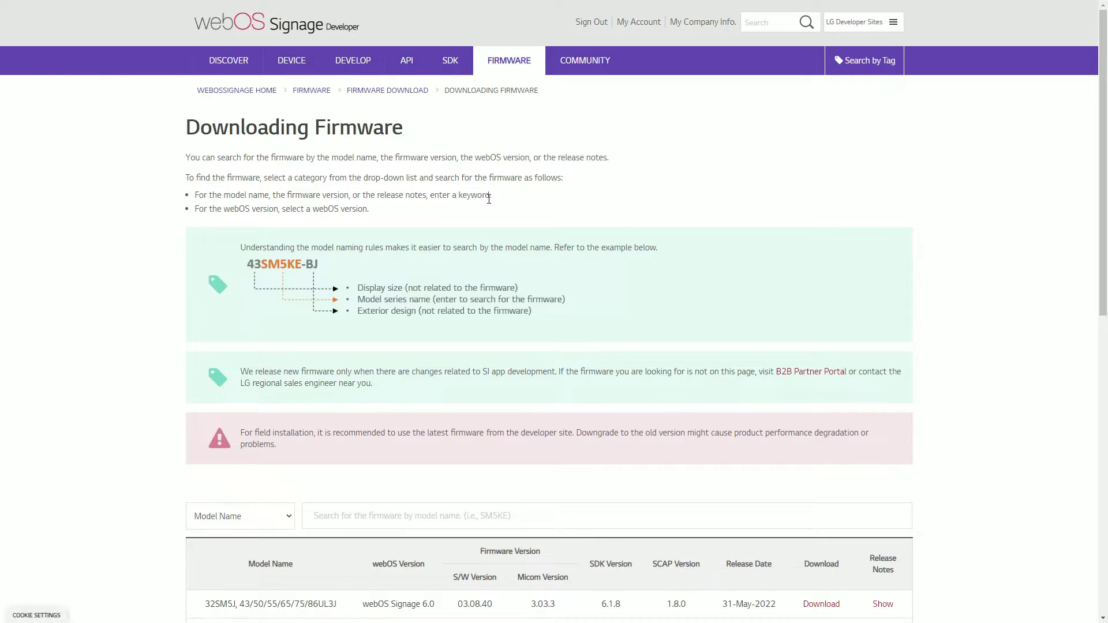
scroll(489, 199, "down", 1)
scroll(489, 199, "down", 1)
left_click(465, 401)
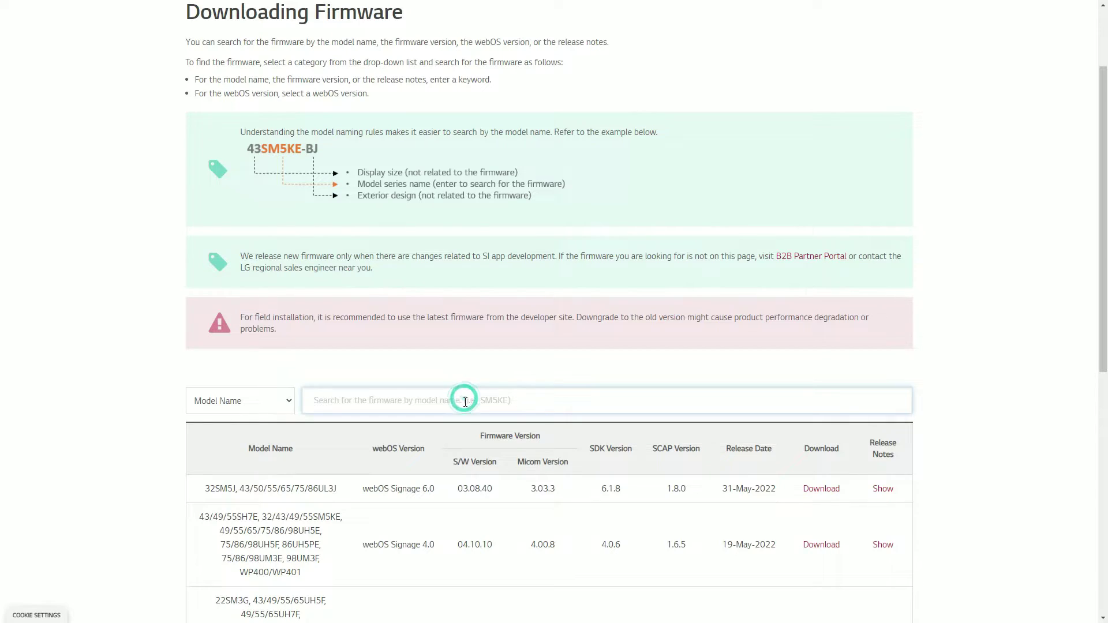
type("SM5KE")
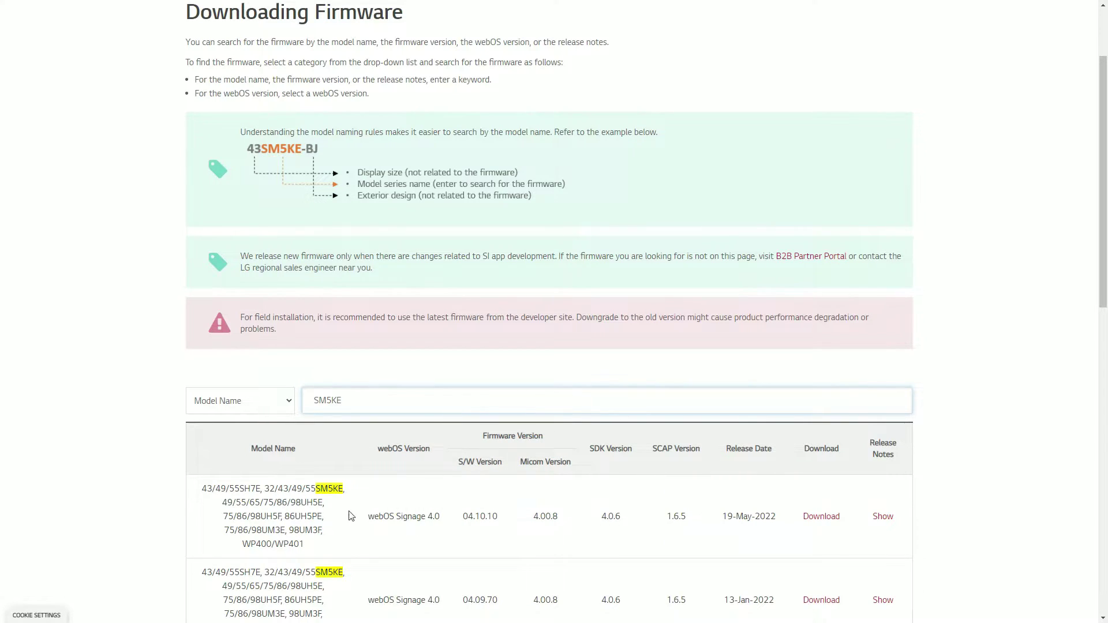
left_click(818, 517)
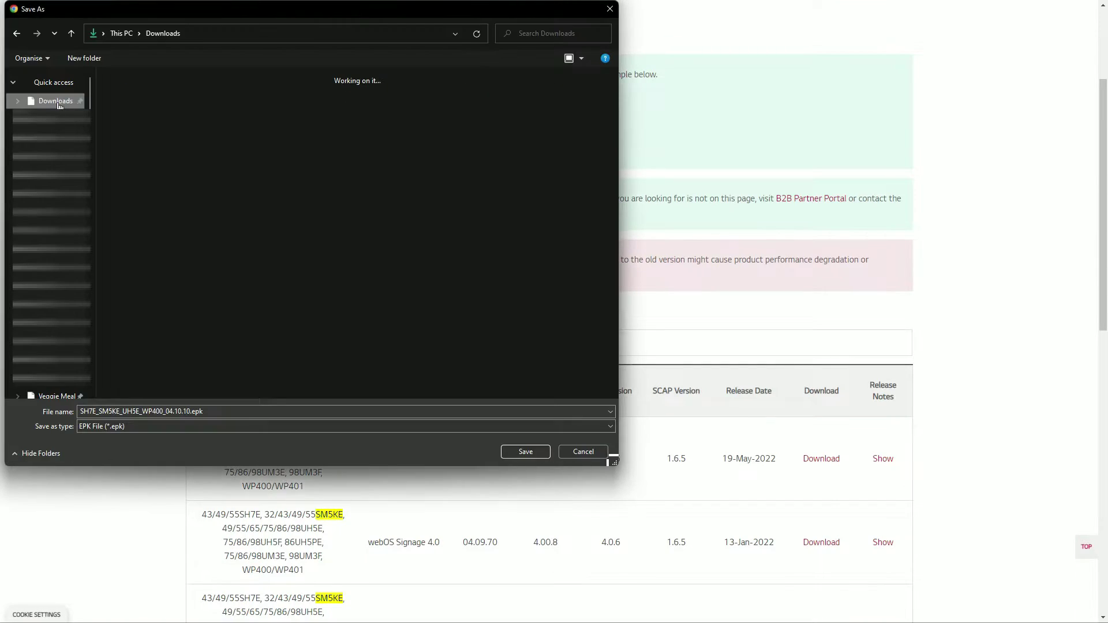
left_click(525, 451)
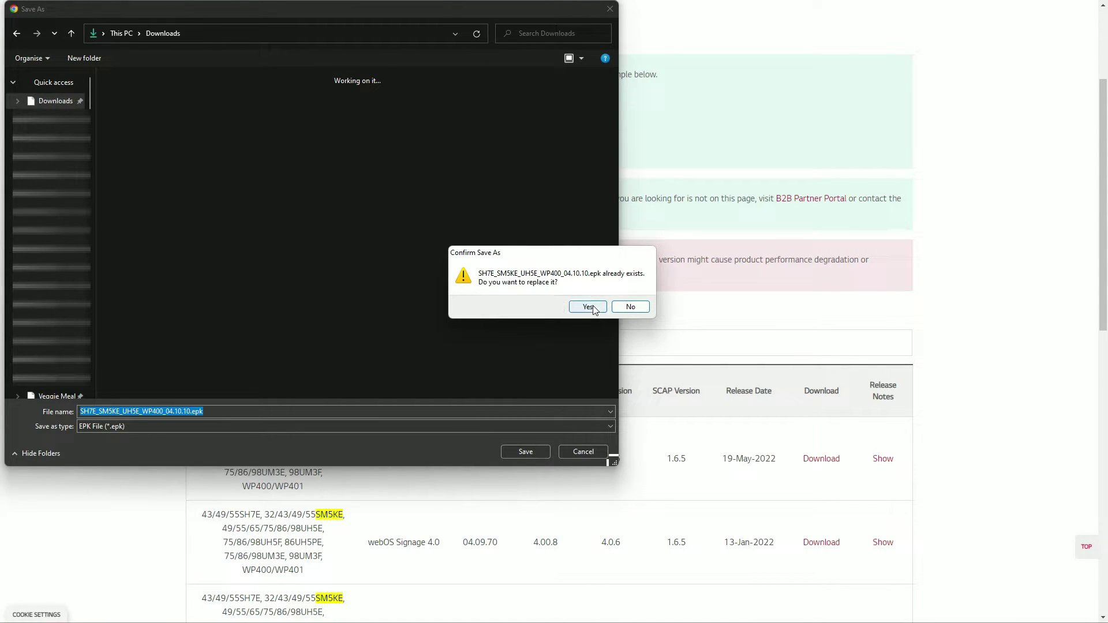
left_click(633, 306)
left_click(572, 451)
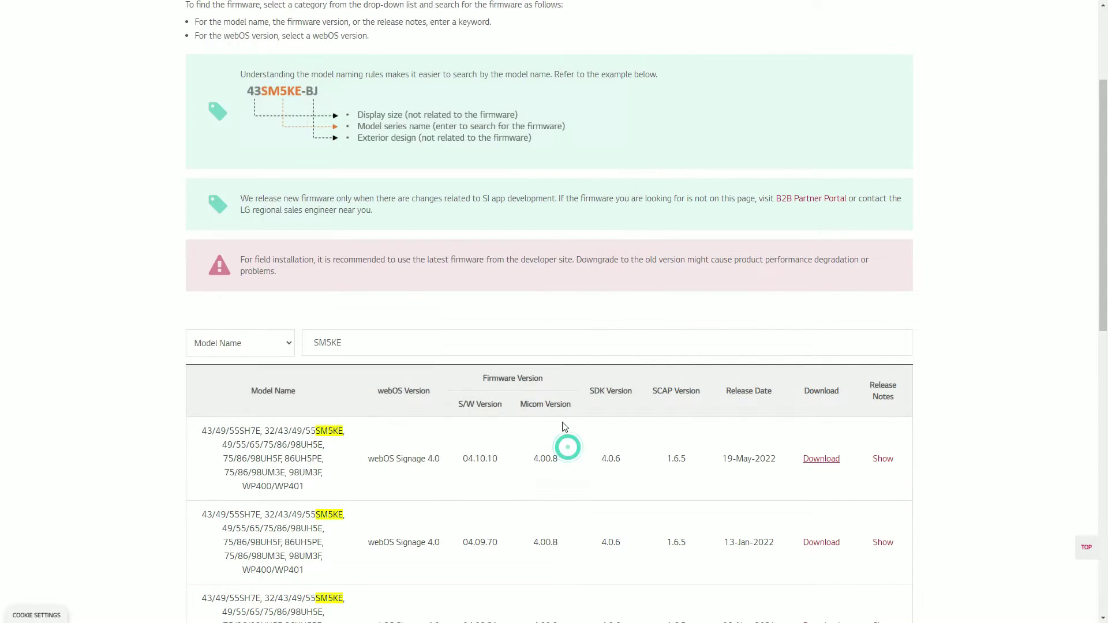
Upload the 04.10.10 .epk from Downloads on the Device Control S/W Update page
left_click(492, 231)
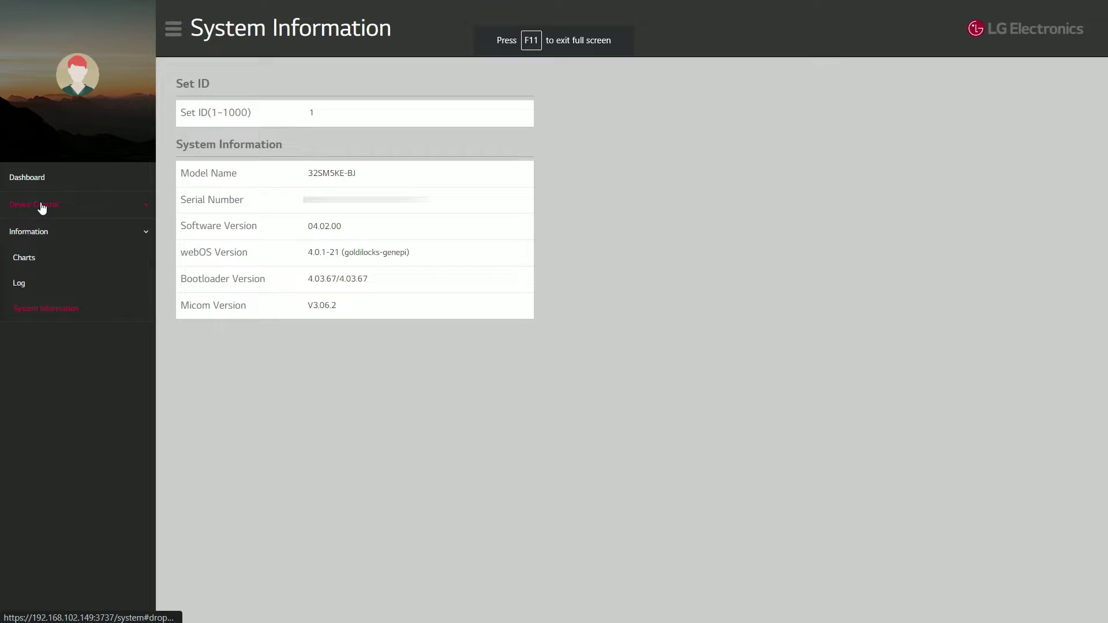
left_click(40, 206)
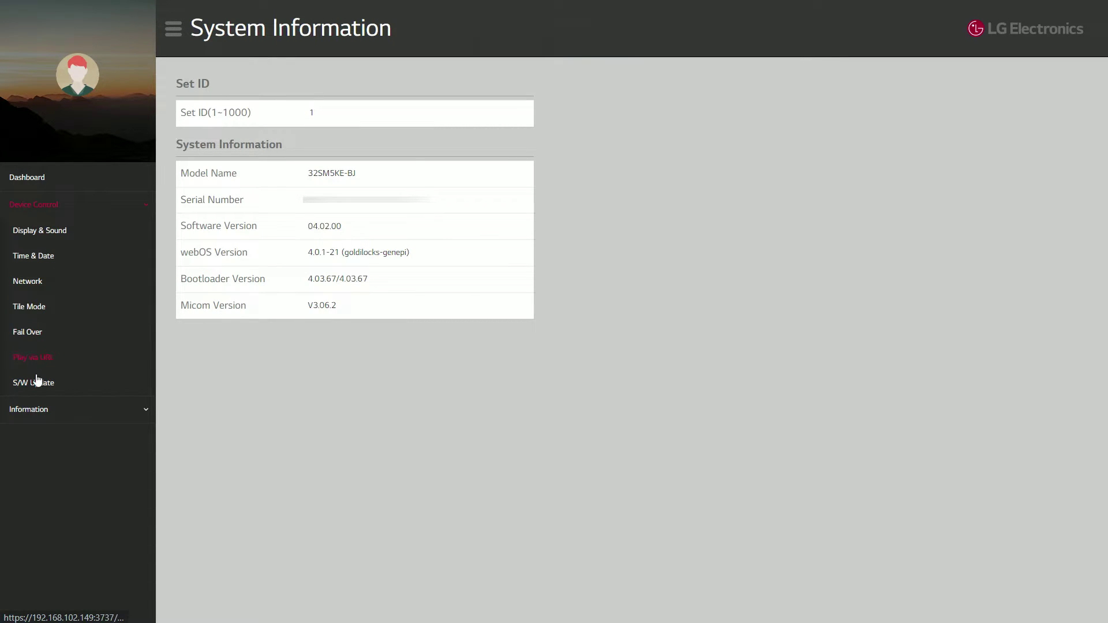
left_click(38, 381)
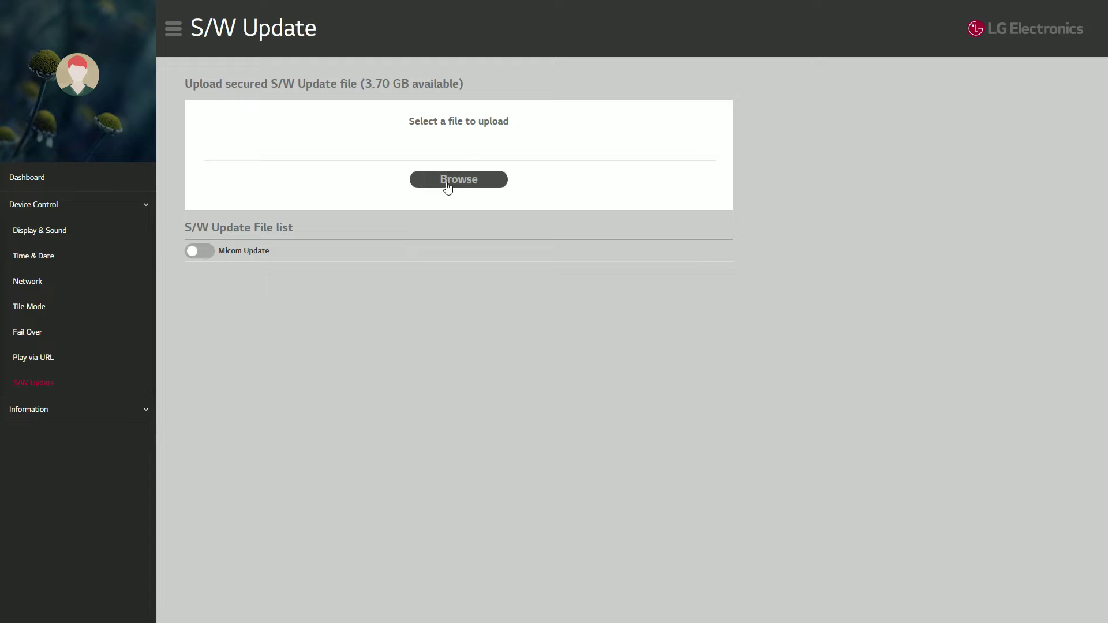
left_click(448, 185)
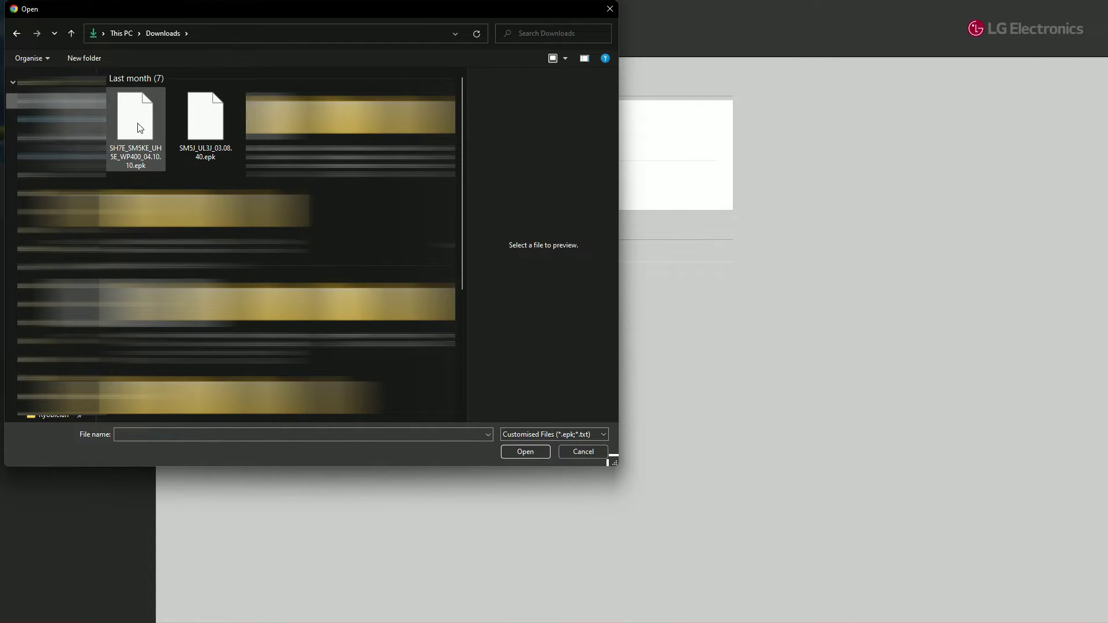
left_click(139, 126)
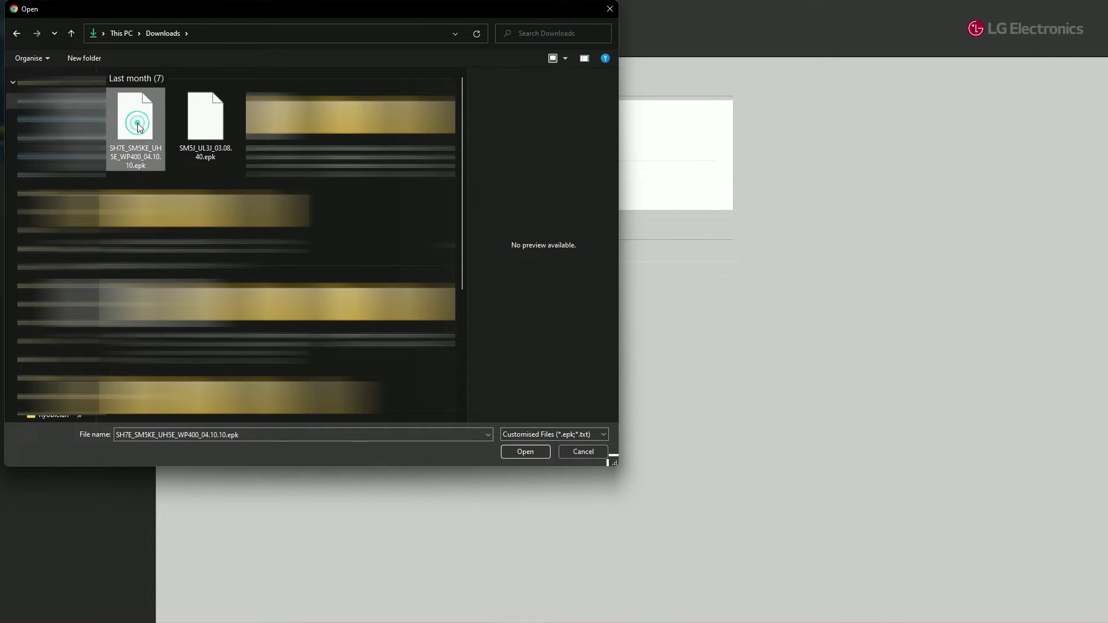
left_click(532, 457)
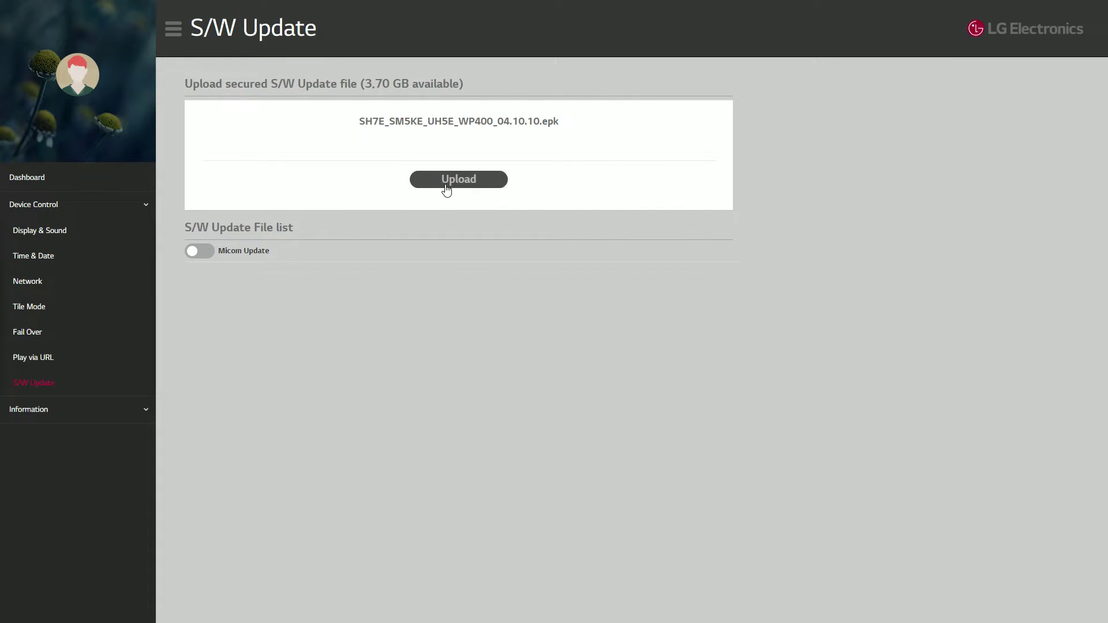
left_click(445, 183)
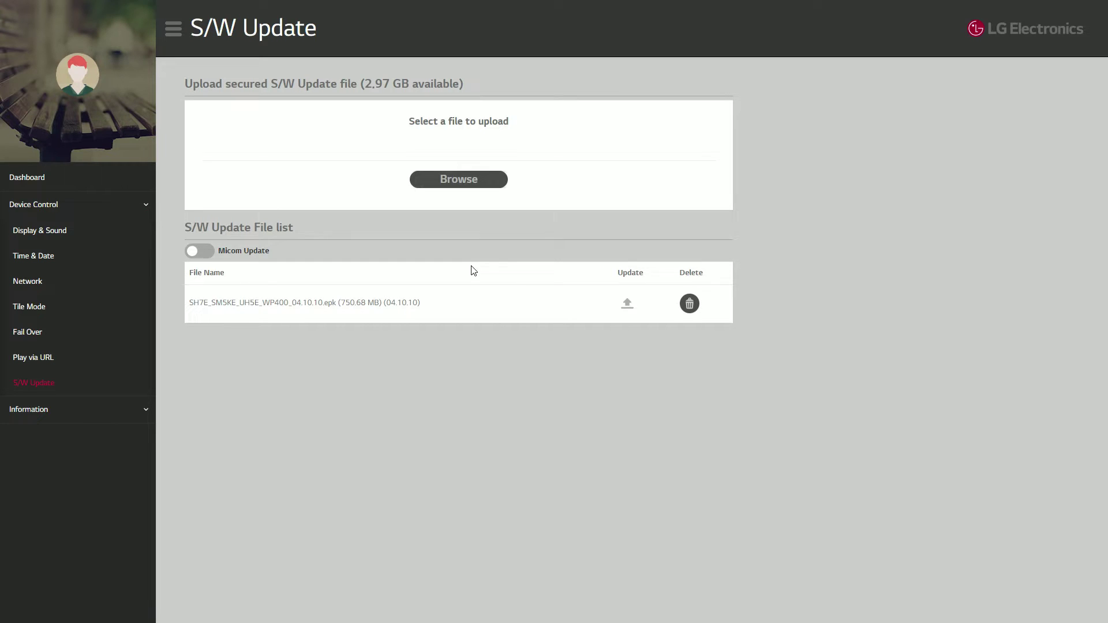
Start the update with the uploaded 04.10.10 .epk and confirm with OK
left_click(633, 309)
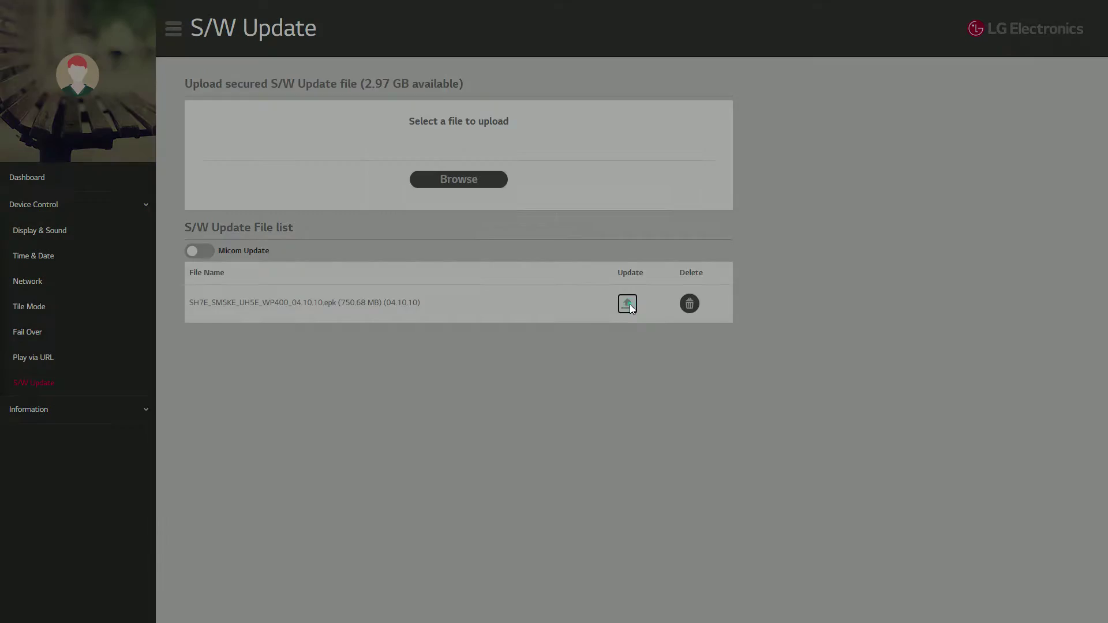
left_click(574, 114)
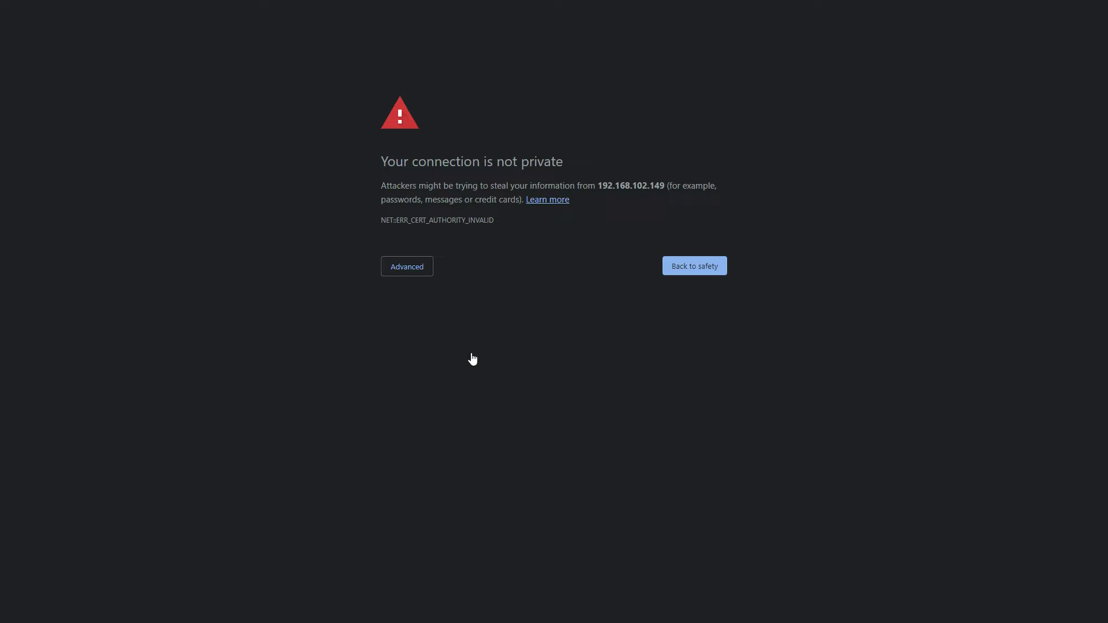
Show the Advanced details on Chrome's 'Your connection is not private' warning
left_click(405, 268)
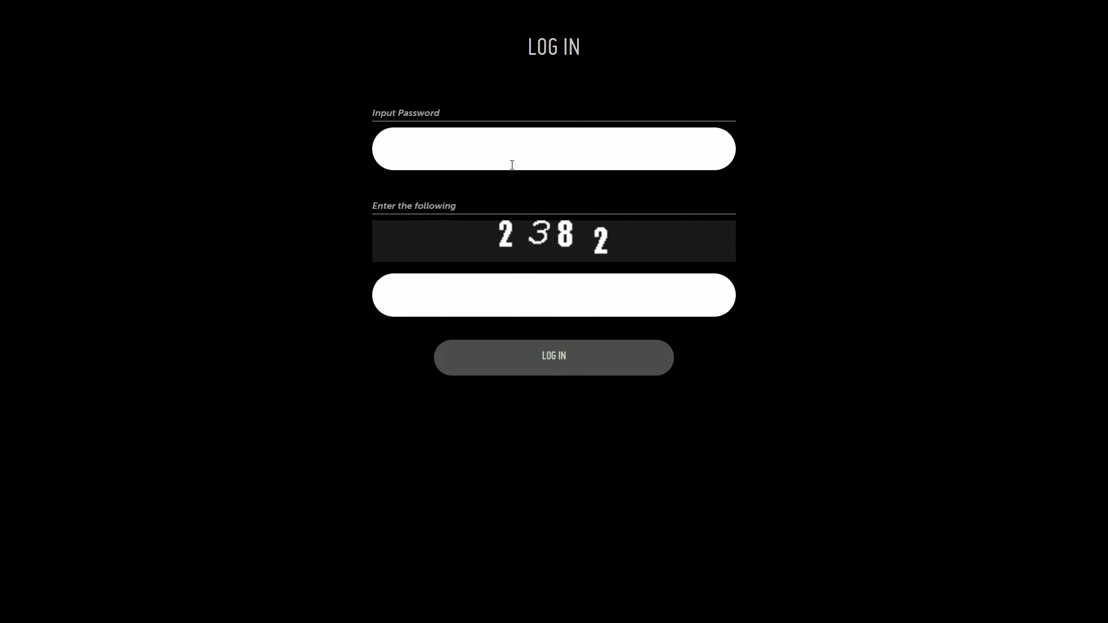
Enter the password and captcha, retrying after the first failed login
left_click(505, 148)
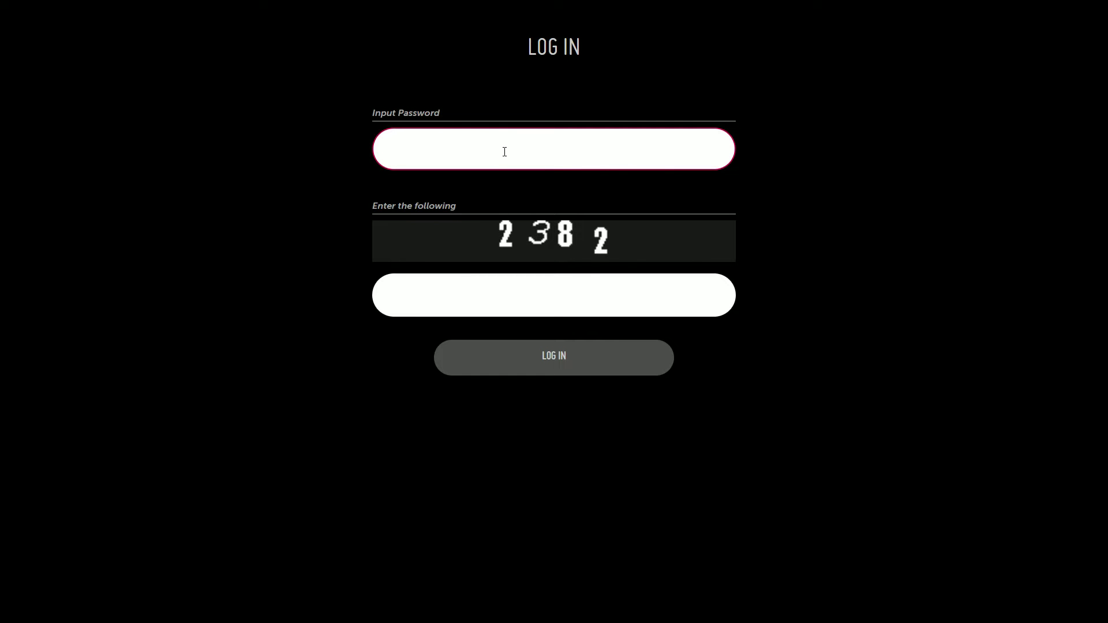
key("Return")
left_click(442, 159)
type("00")
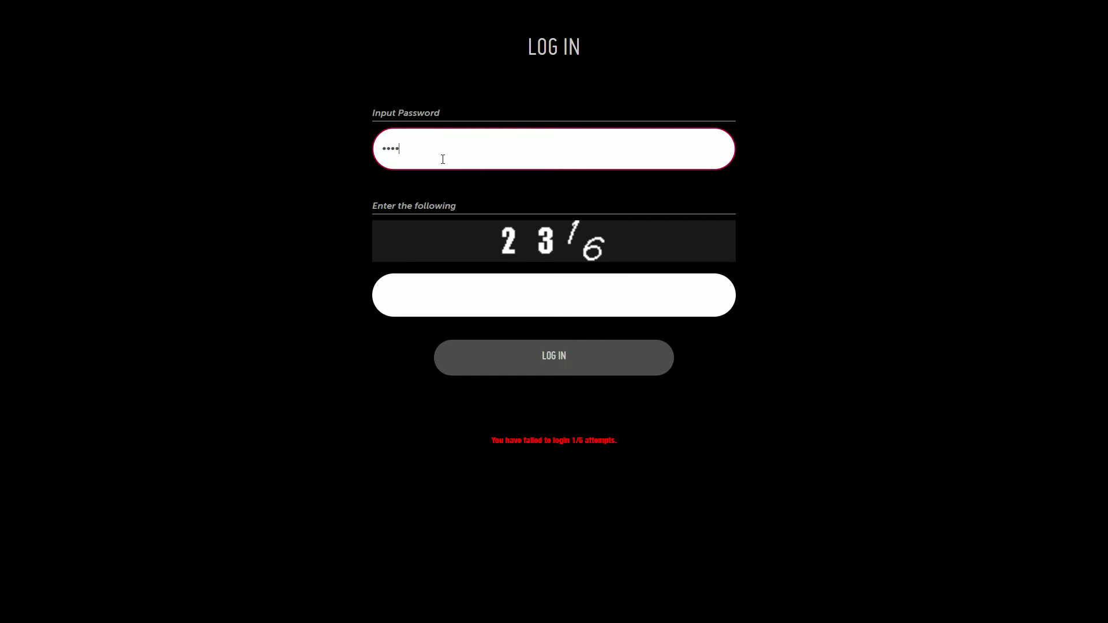
type("00")
left_click(506, 297)
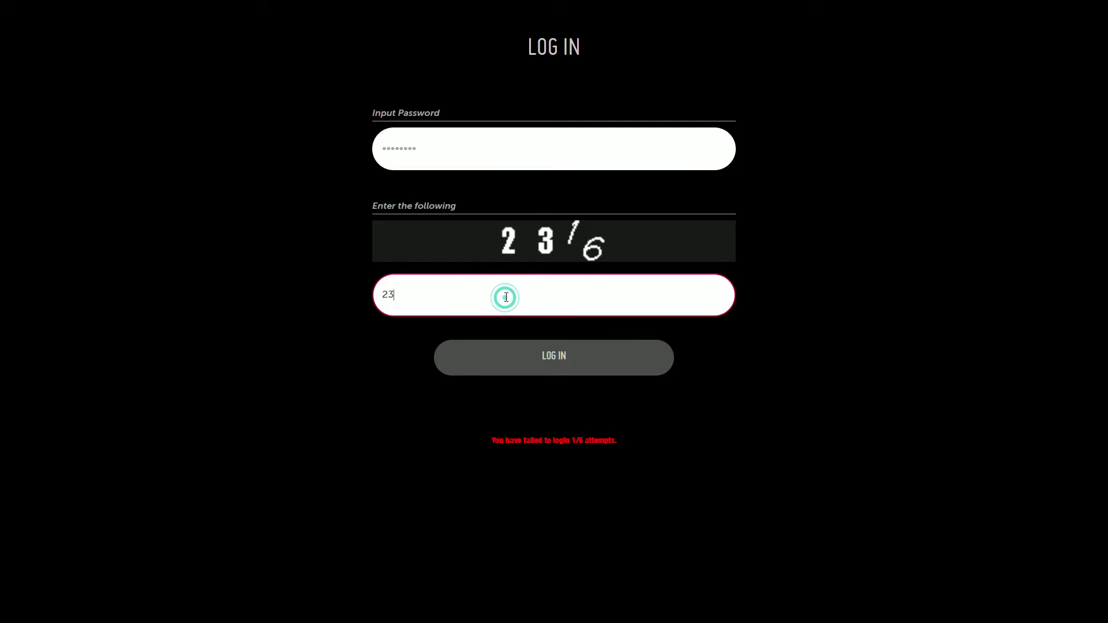
left_click(586, 347)
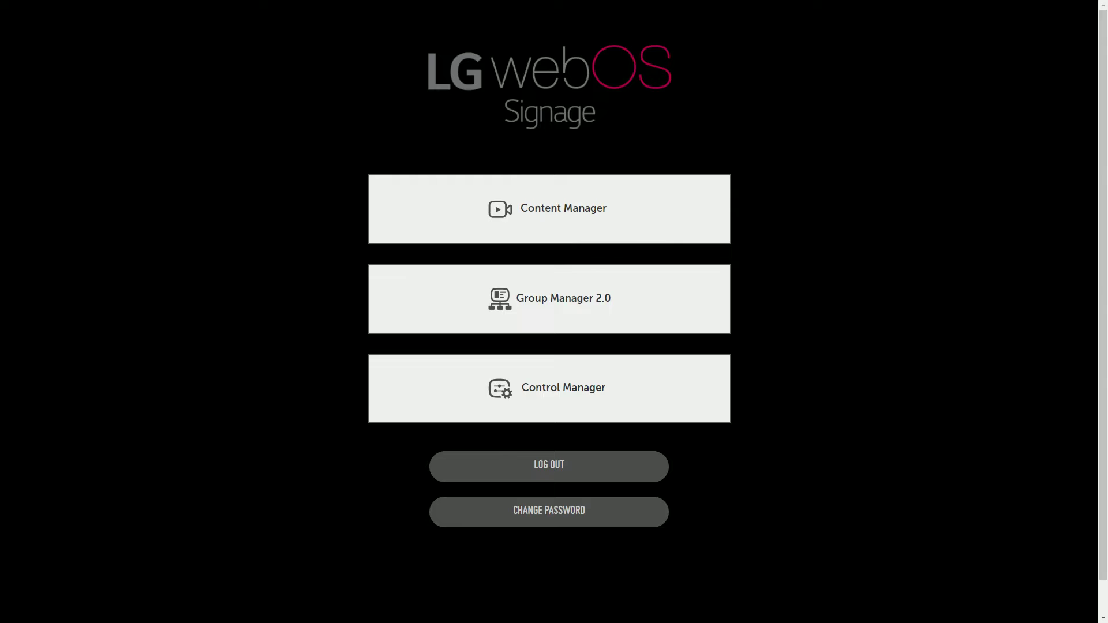
Open the Dashboard showing S/W version 04.10.10, then the Virtual Controller page
left_click(507, 393)
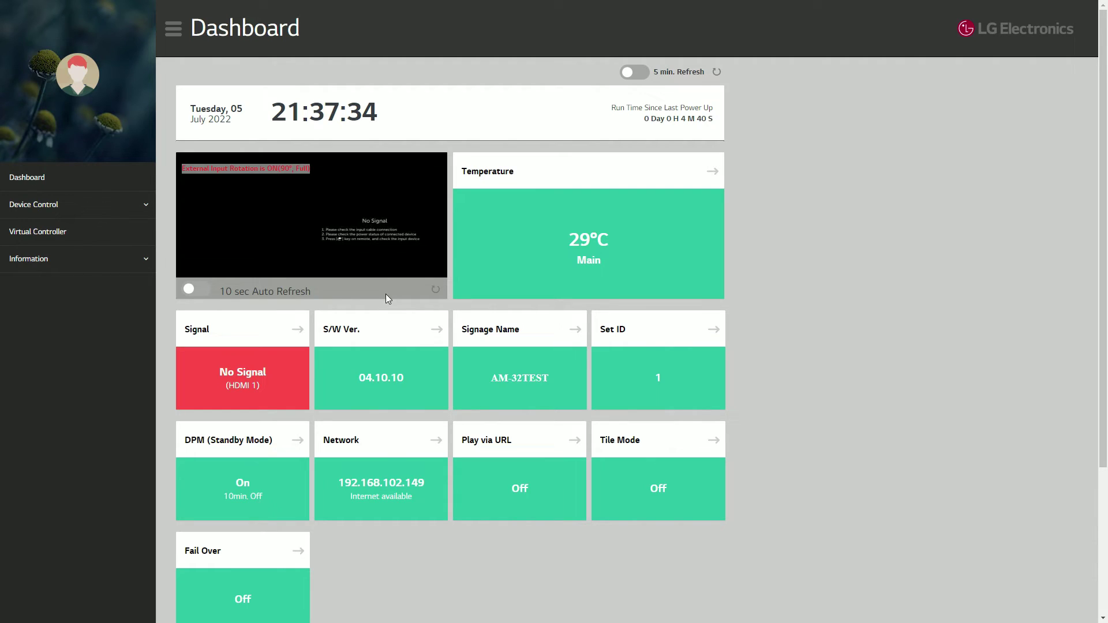
left_click(41, 234)
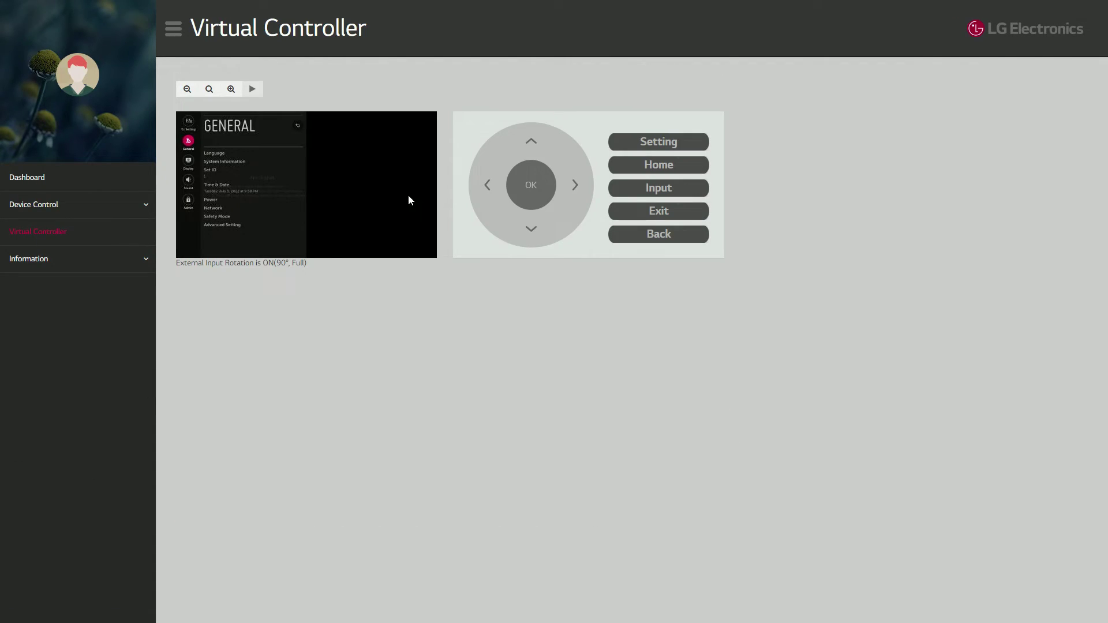